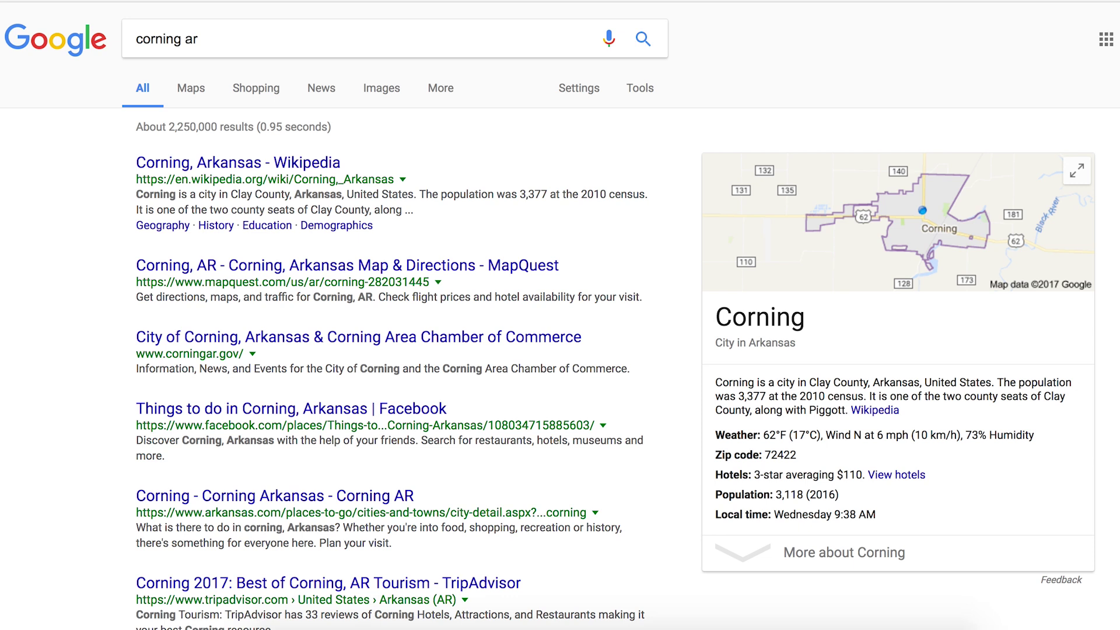
# Open Corning, AR 72422 in Google Maps from the search result's map thumbnail.
pyautogui.click(934, 238)
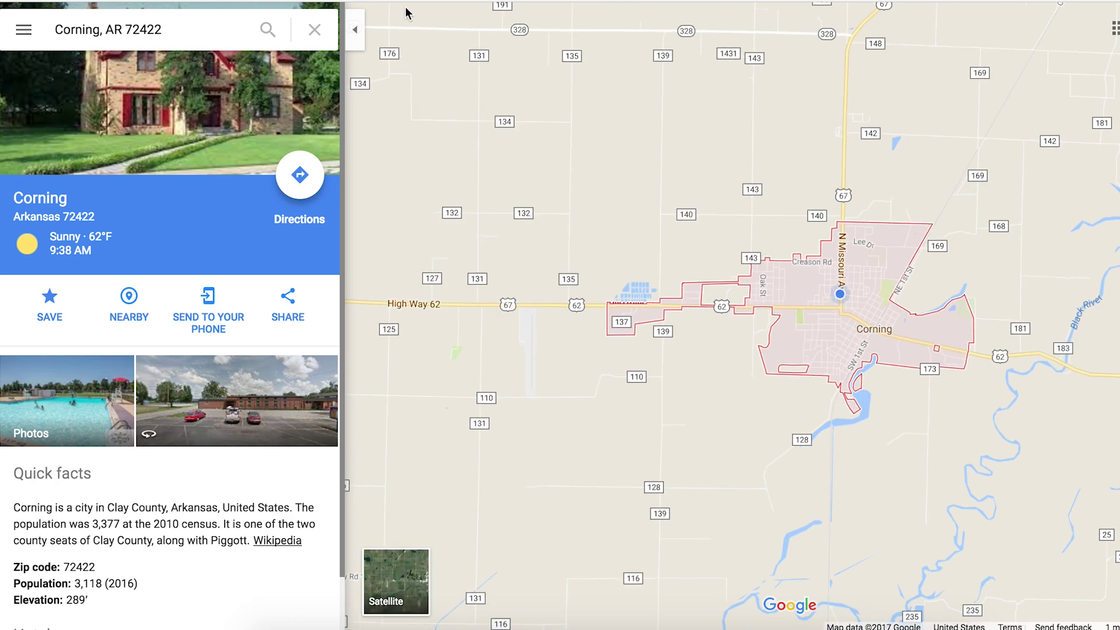
# Hide the place panel, zoom to the fields west of Corning, and switch to Satellite imagery.
pyautogui.click(356, 33)
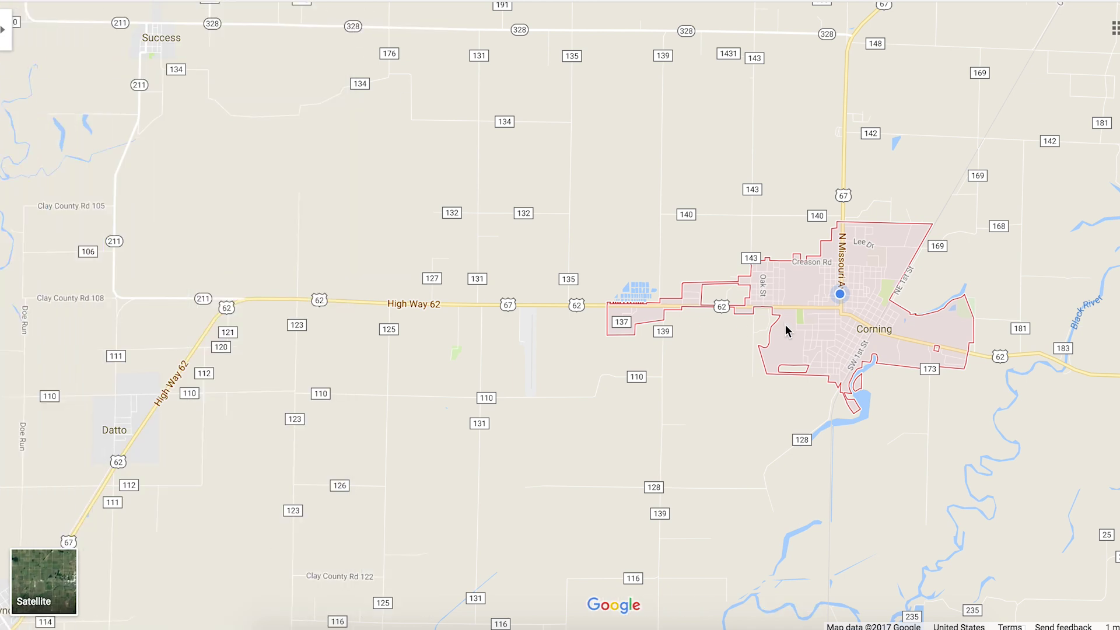
pyautogui.moveTo(792, 383); pyautogui.dragTo(570, 367)
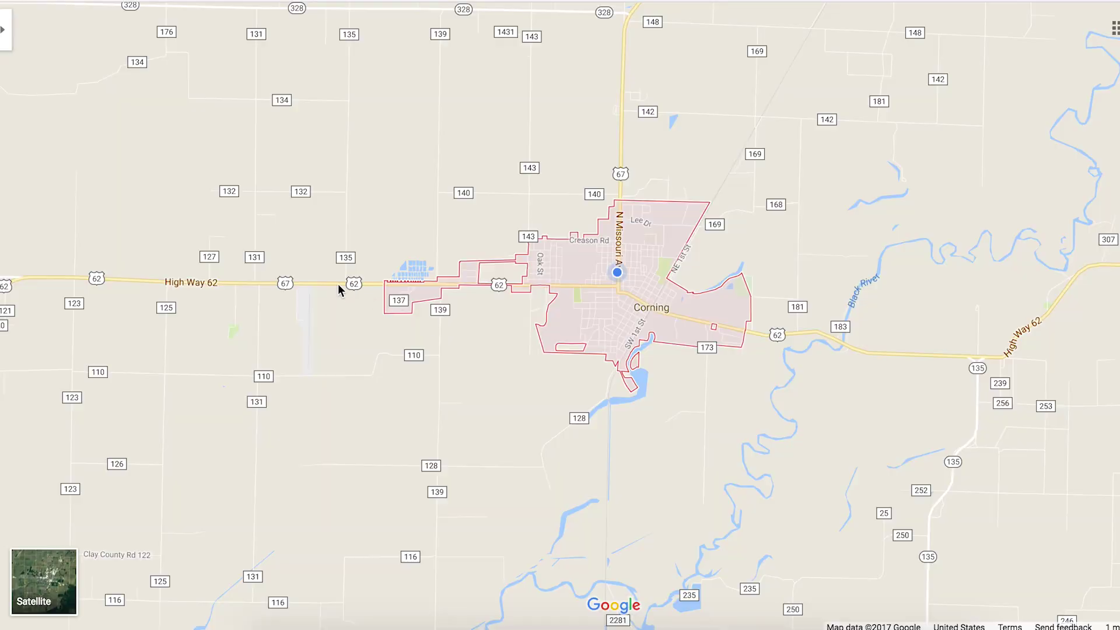
pyautogui.scroll(1, 305, 275)
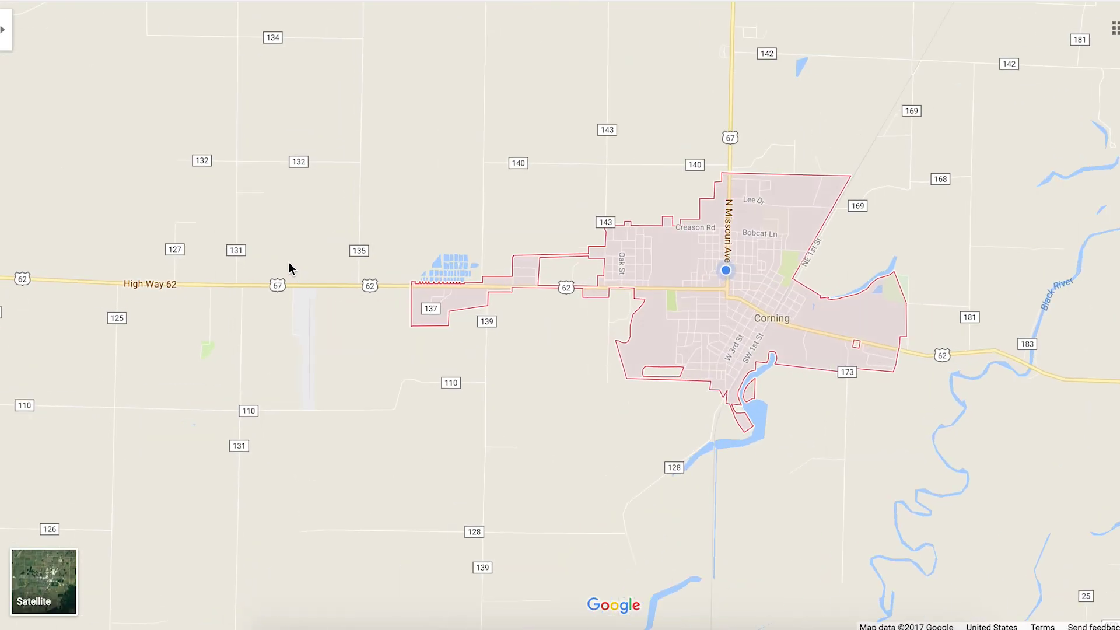
pyautogui.scroll(1, 289, 262)
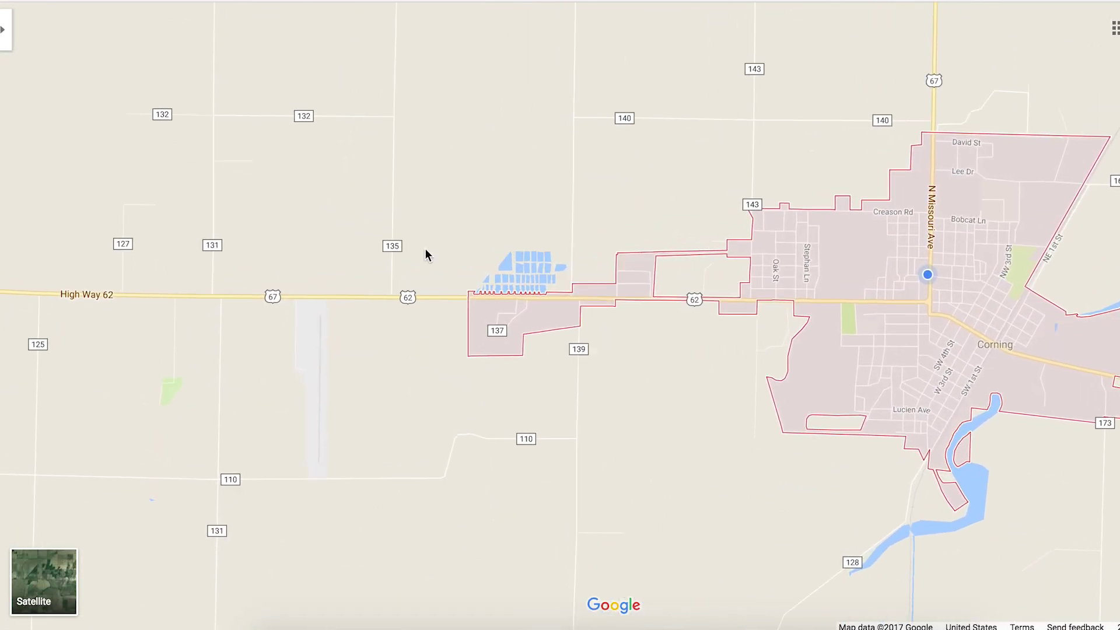
pyautogui.scroll(2, 424, 247)
pyautogui.moveTo(425, 243); pyautogui.dragTo(488, 391)
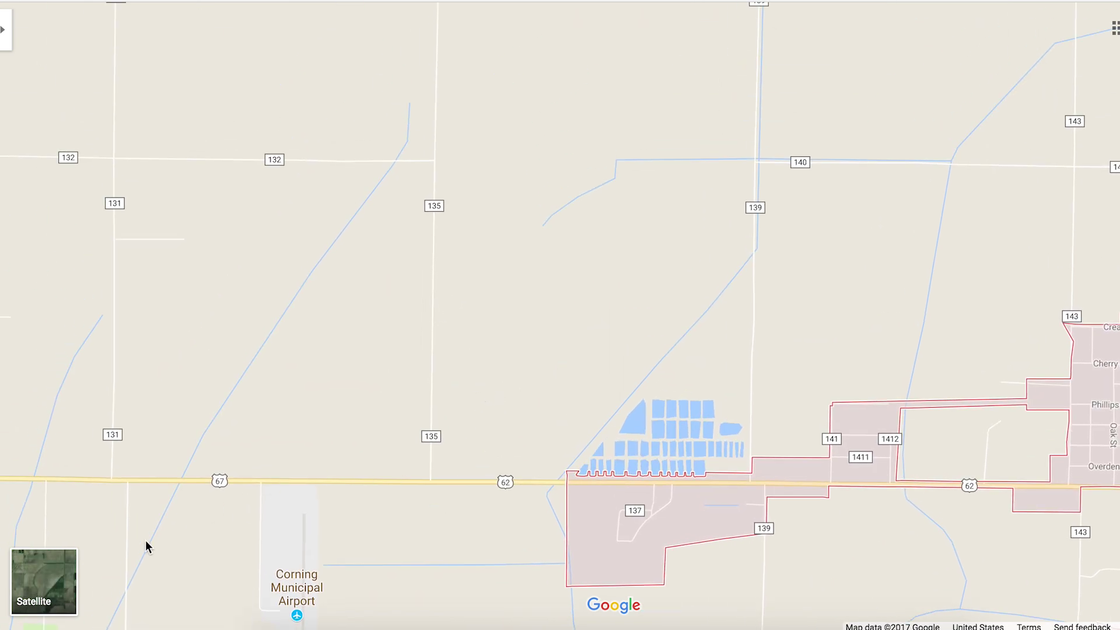
pyautogui.click(51, 579)
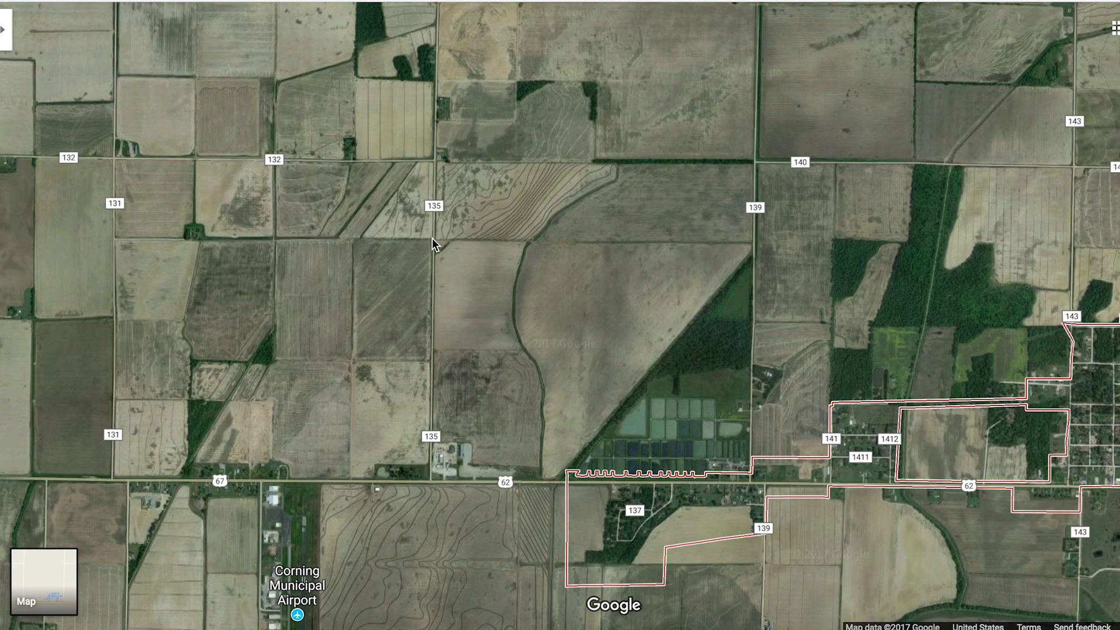
# Zoom in on Big T Church at the 132/135 junction and bring up the context menu beside it.
pyautogui.scroll(5, 436, 160)
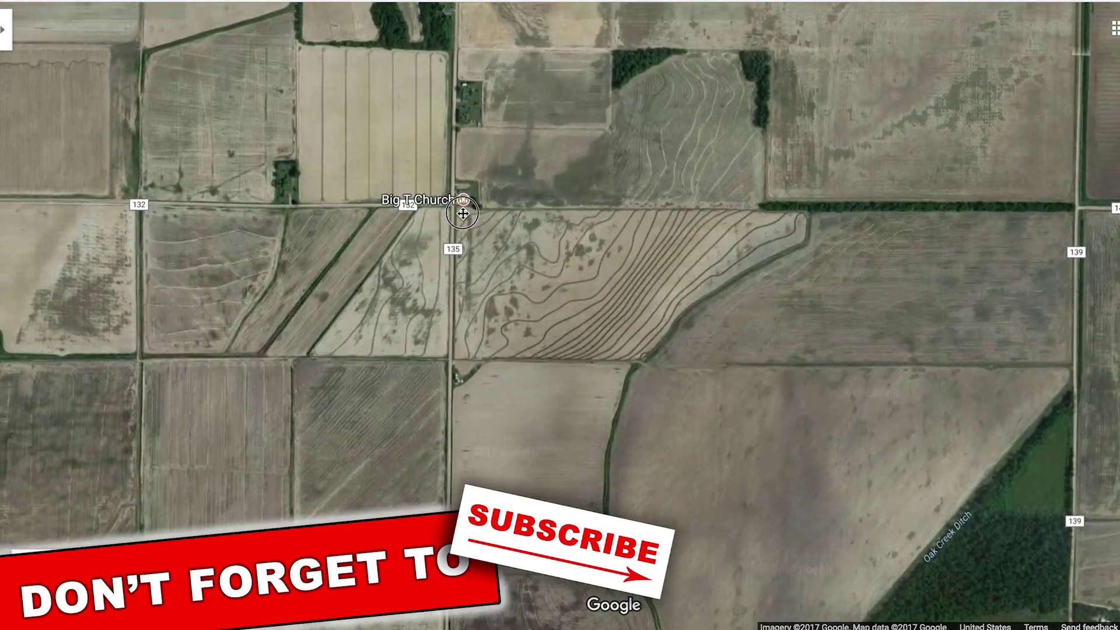
pyautogui.moveTo(462, 214); pyautogui.dragTo(485, 277)
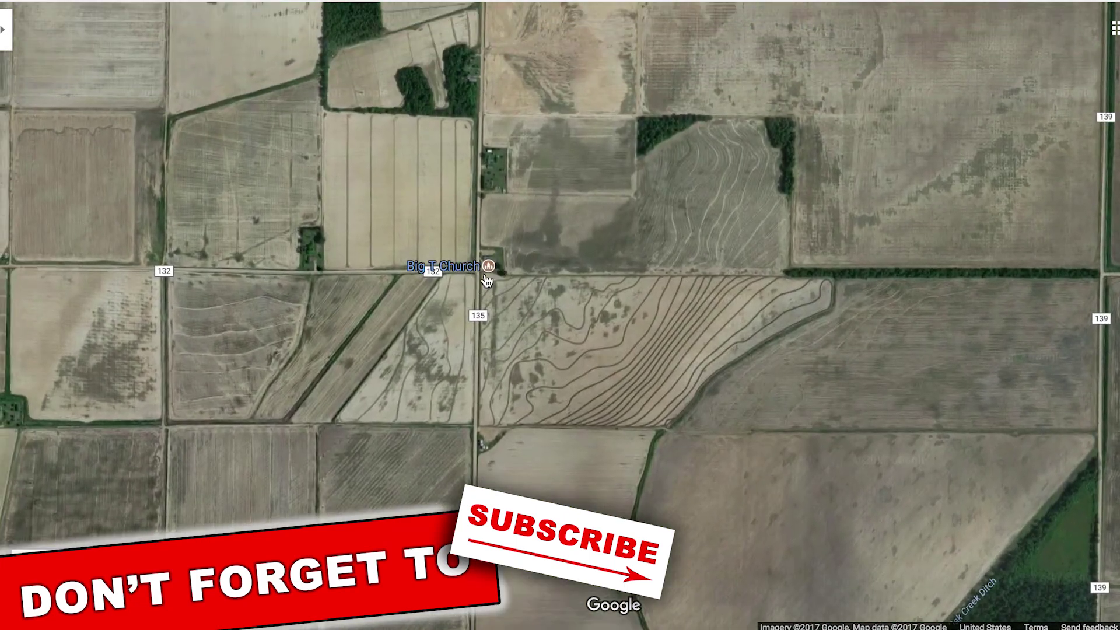
pyautogui.scroll(4, 485, 276)
pyautogui.scroll(2, 486, 273)
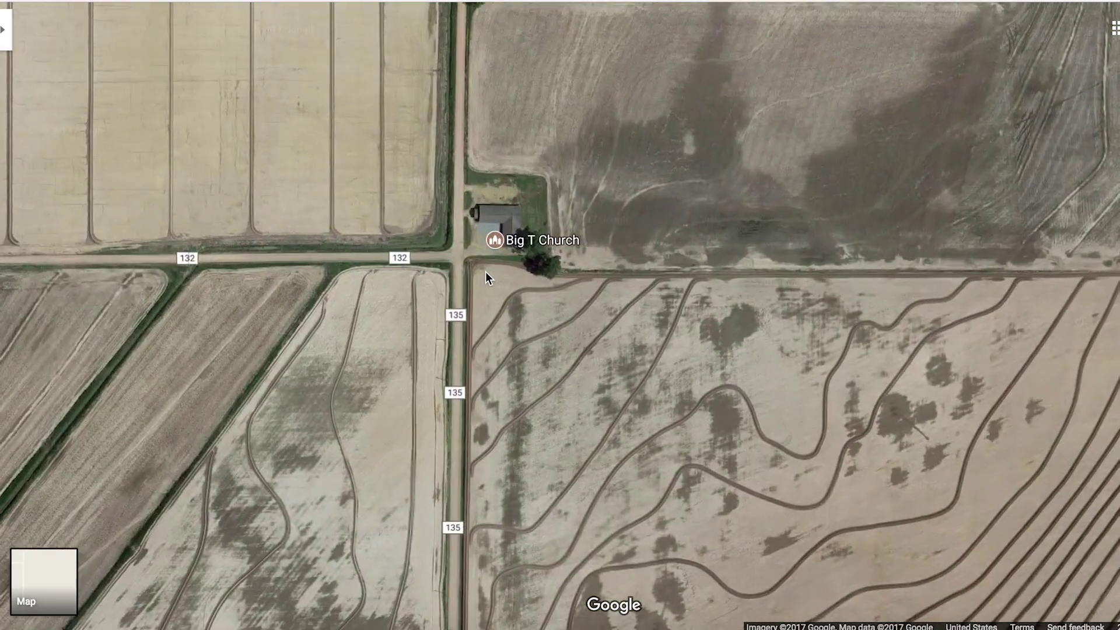
pyautogui.scroll(1, 483, 269)
pyautogui.scroll(2, 496, 268)
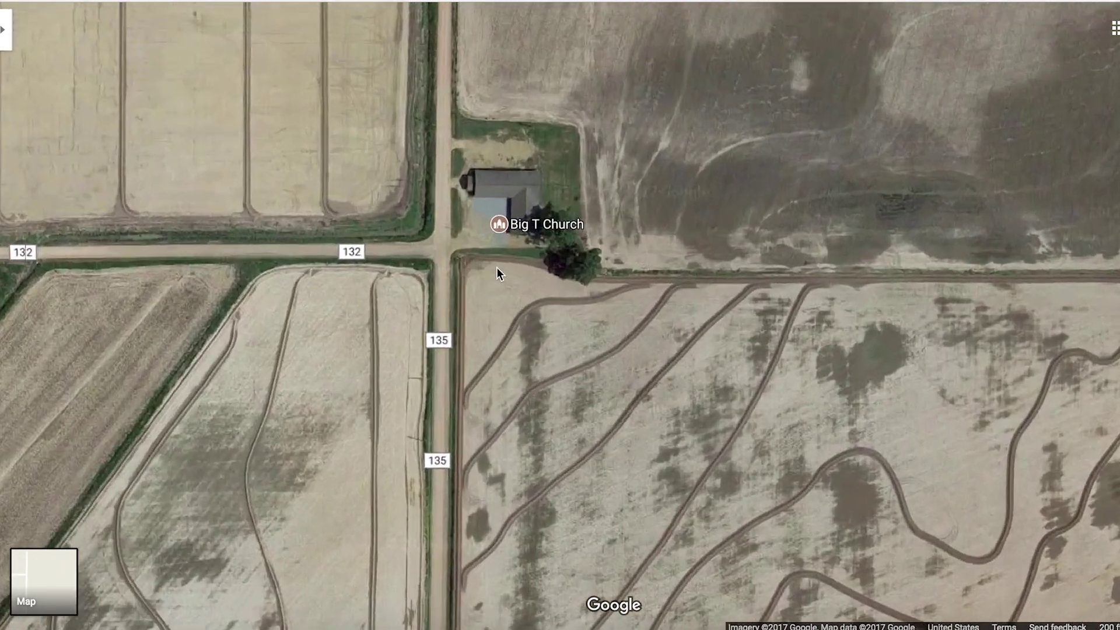
pyautogui.moveTo(507, 252); pyautogui.dragTo(457, 301)
pyautogui.scroll(2, 467, 275)
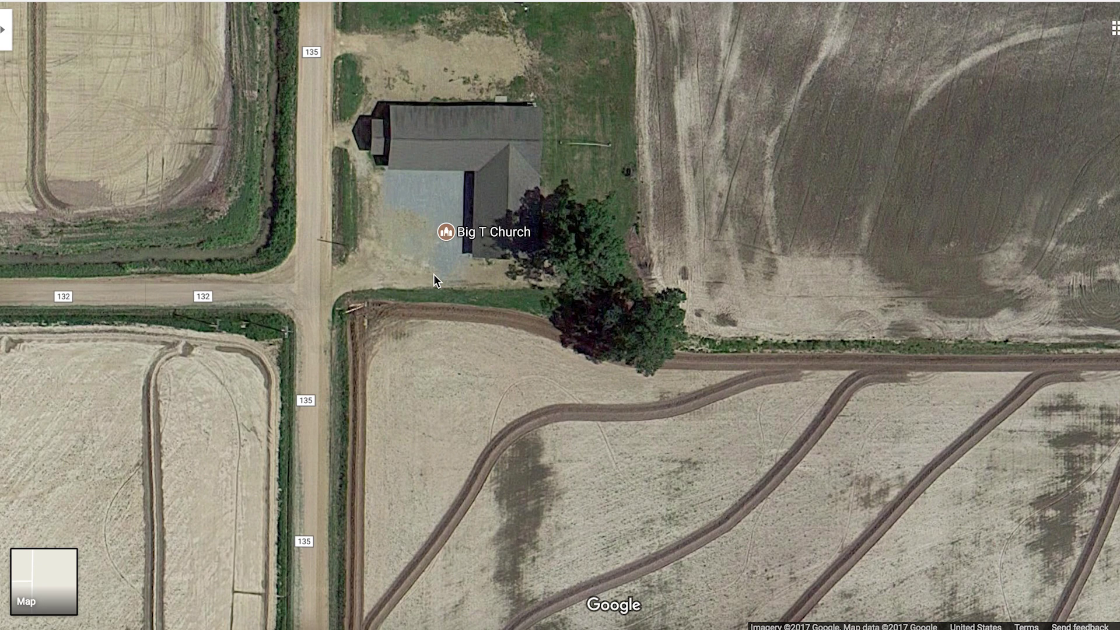
pyautogui.scroll(-1, 433, 275)
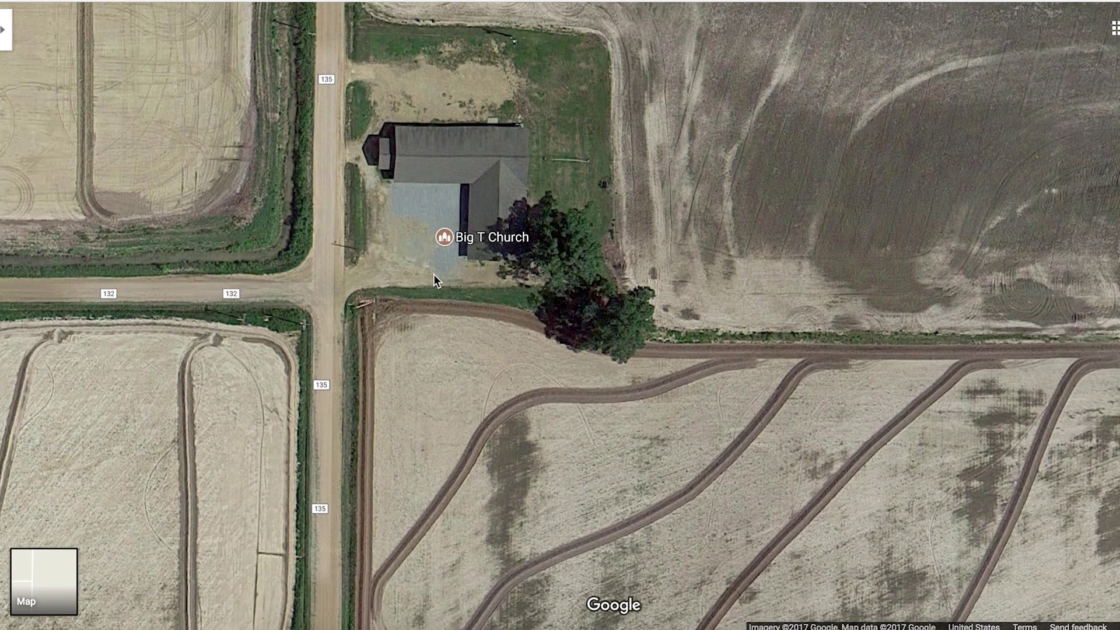
pyautogui.scroll(-3, 433, 274)
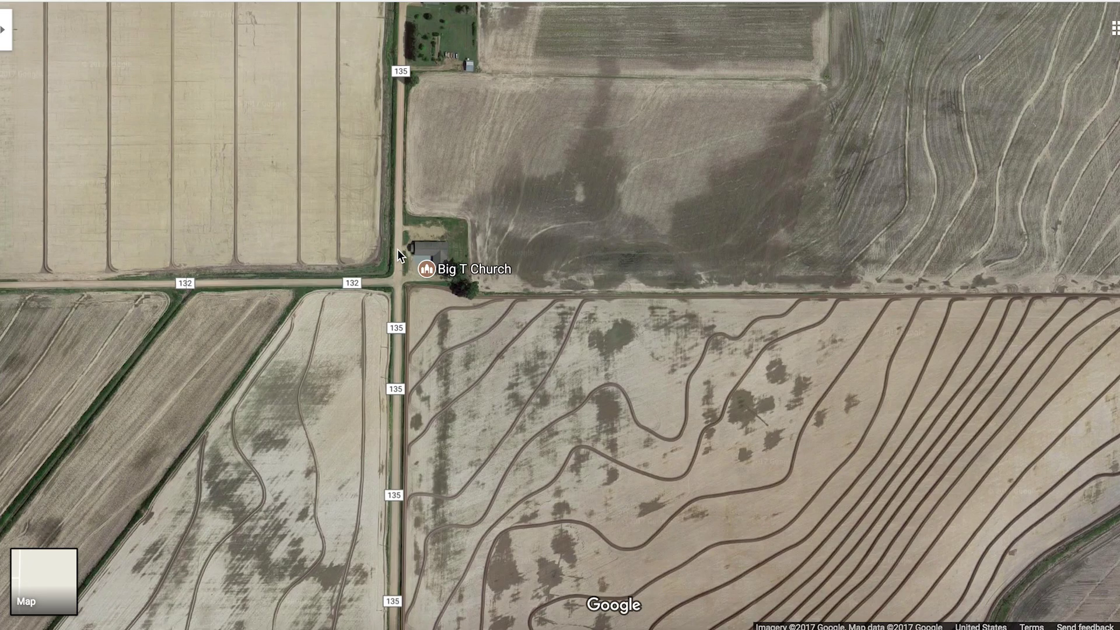
pyautogui.rightClick(400, 255)
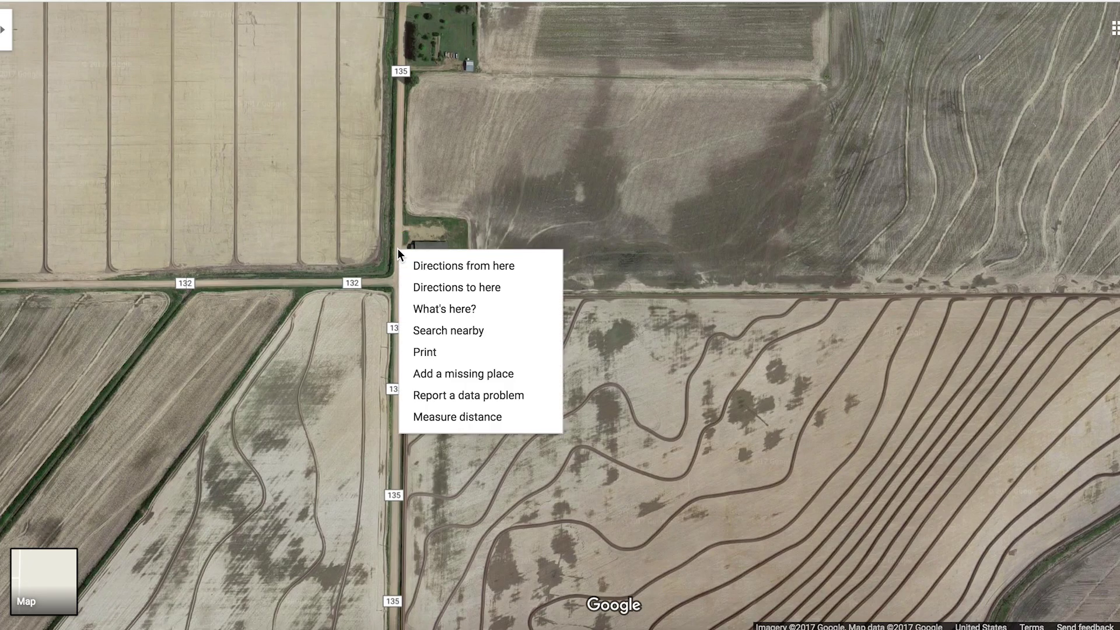
# Measure 1.03 mi (1.66 km) down Route 135 from Big T Church to Highway 62, then clear it.
pyautogui.click(449, 417)
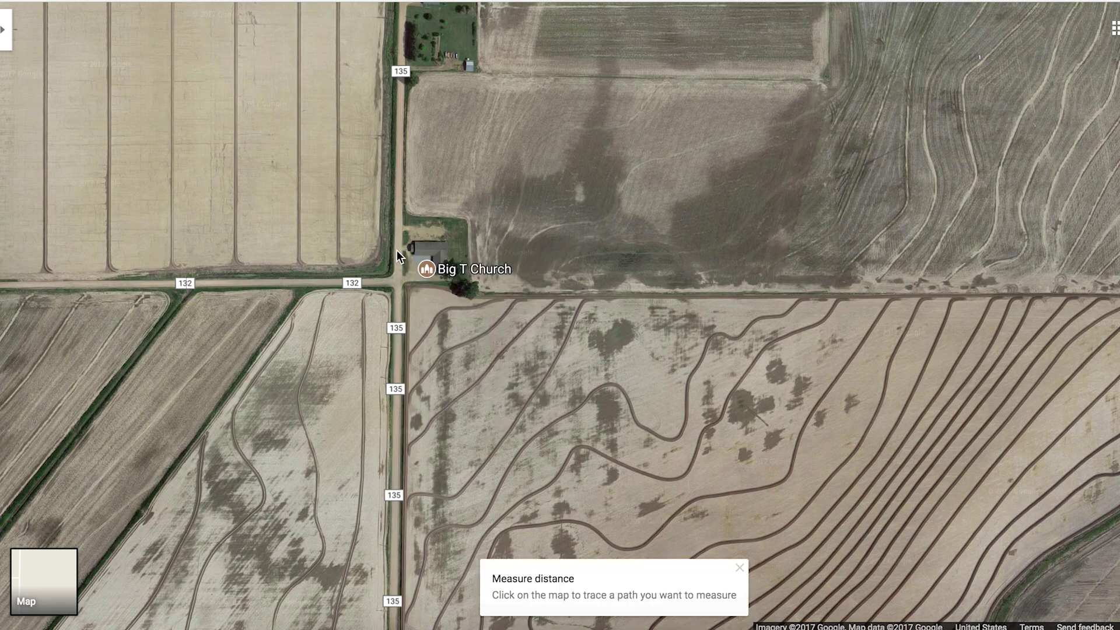
pyautogui.click(399, 253)
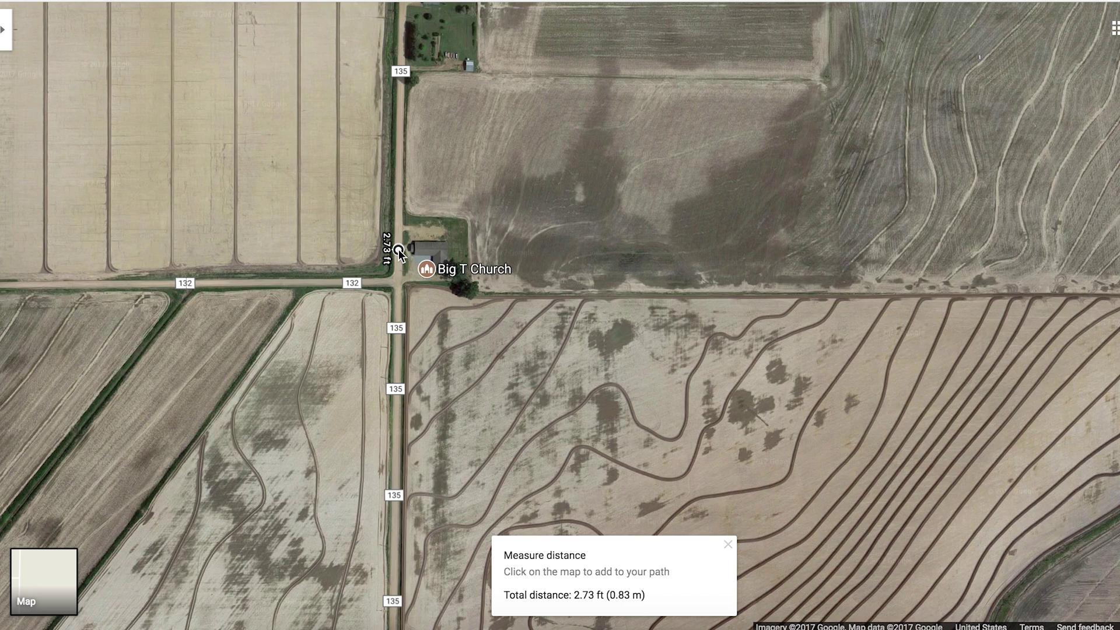
pyautogui.scroll(-15, 432, 368)
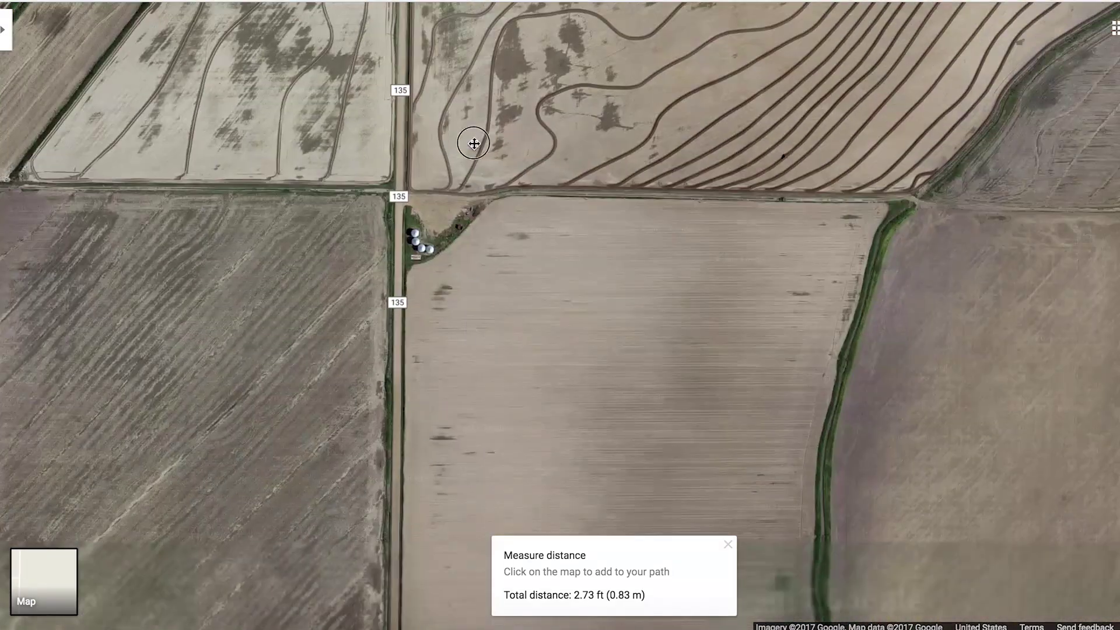
pyautogui.scroll(-15, 490, 83)
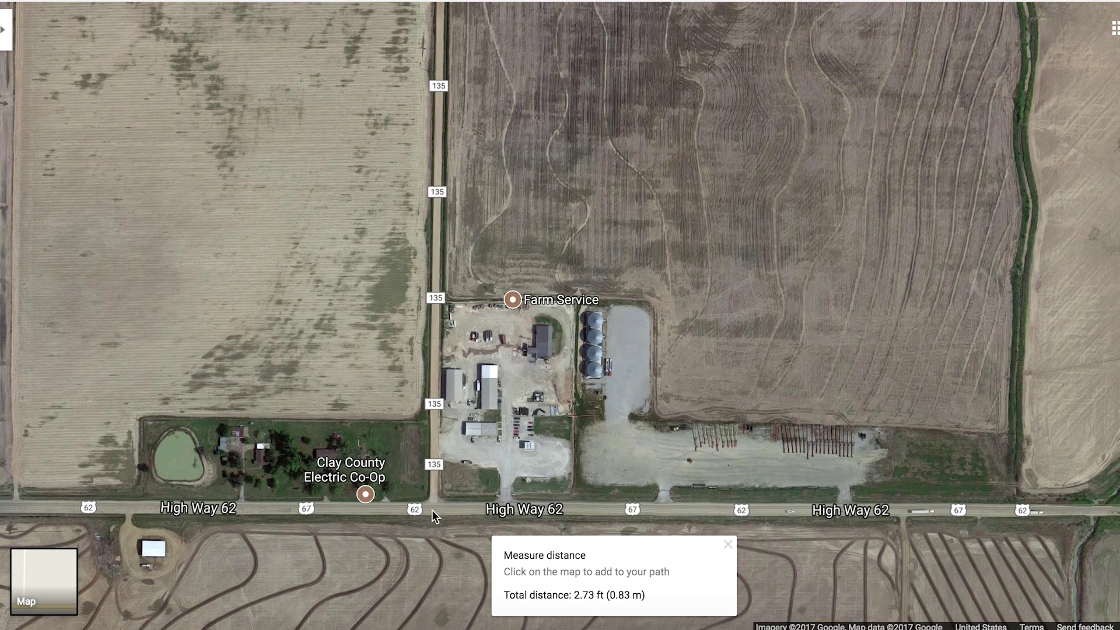
pyautogui.click(432, 510)
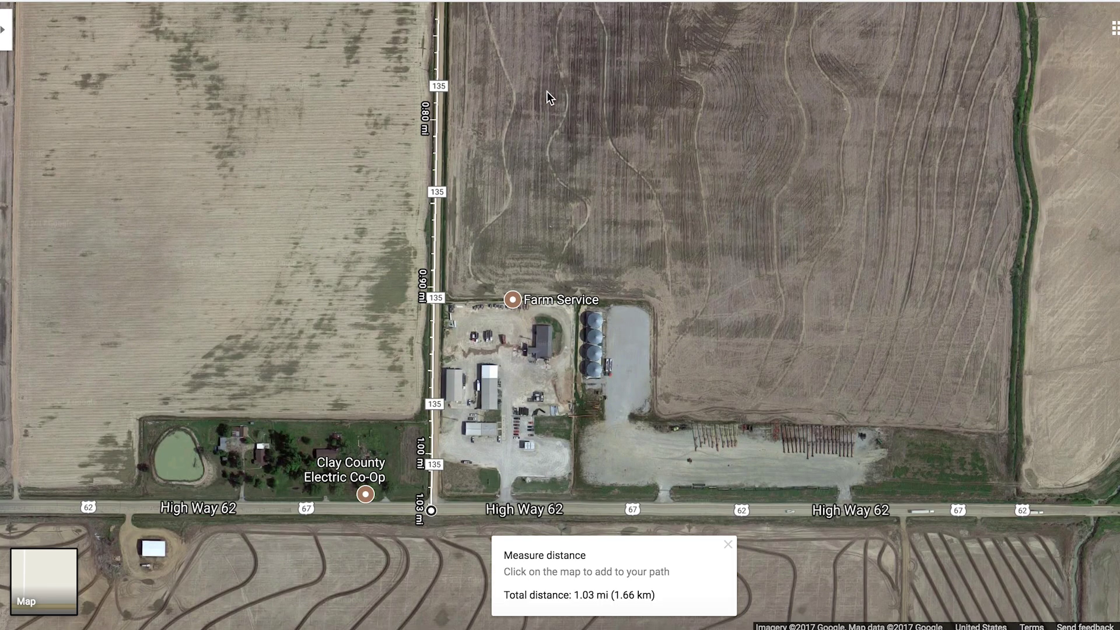
pyautogui.rightClick(545, 91)
pyautogui.click(625, 286)
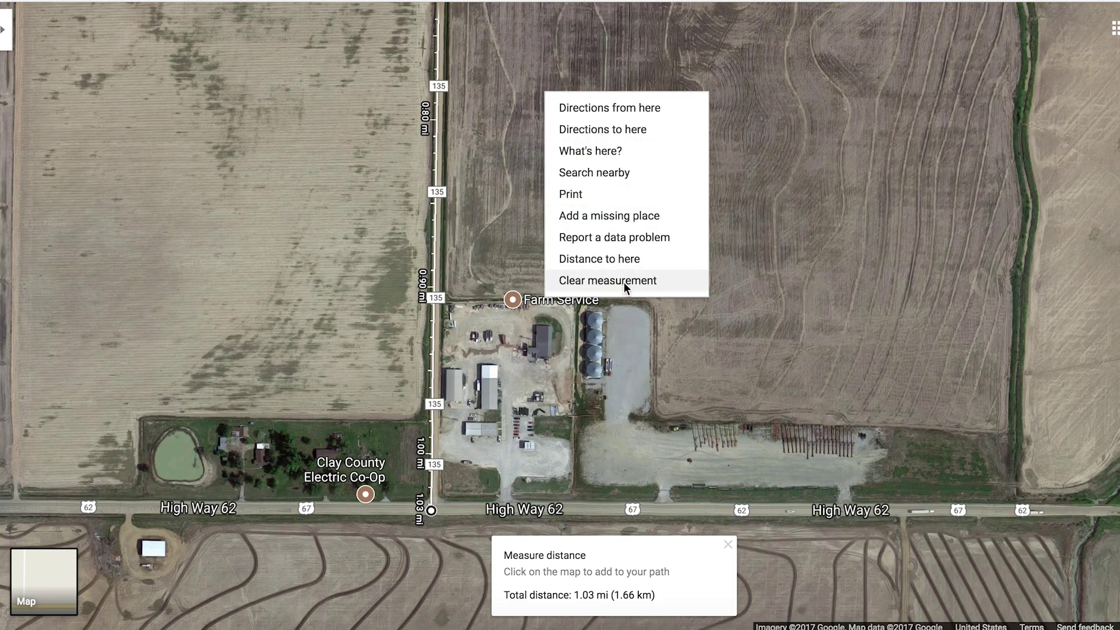
# Pan back north and zoom in so Big T Church sits higher in the view.
pyautogui.moveTo(595, 150); pyautogui.dragTo(600, 423)
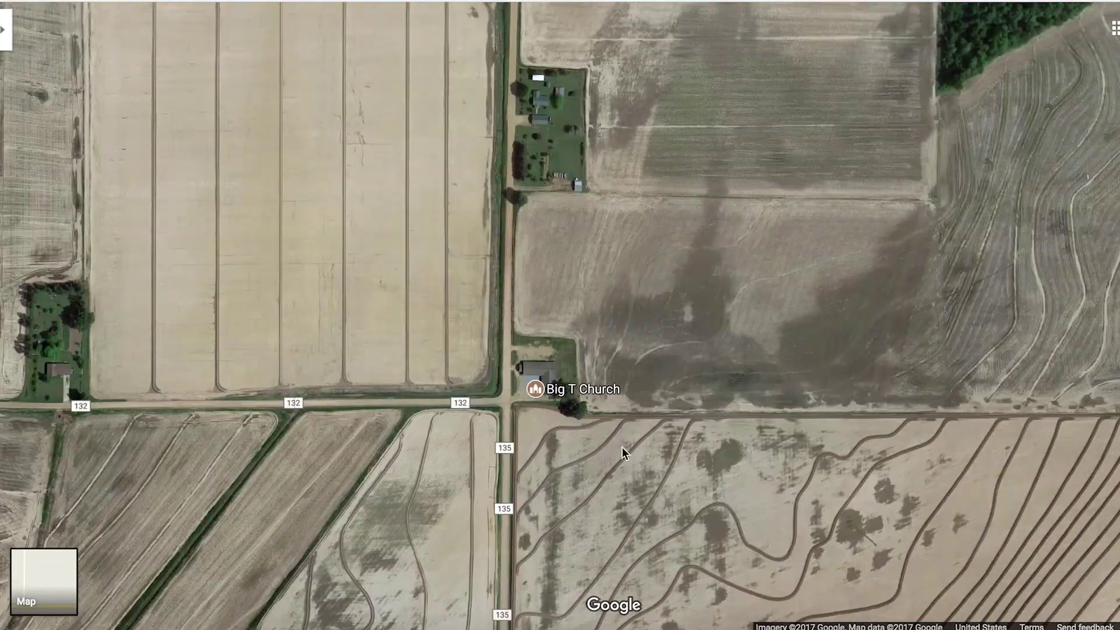
pyautogui.scroll(5, 578, 435)
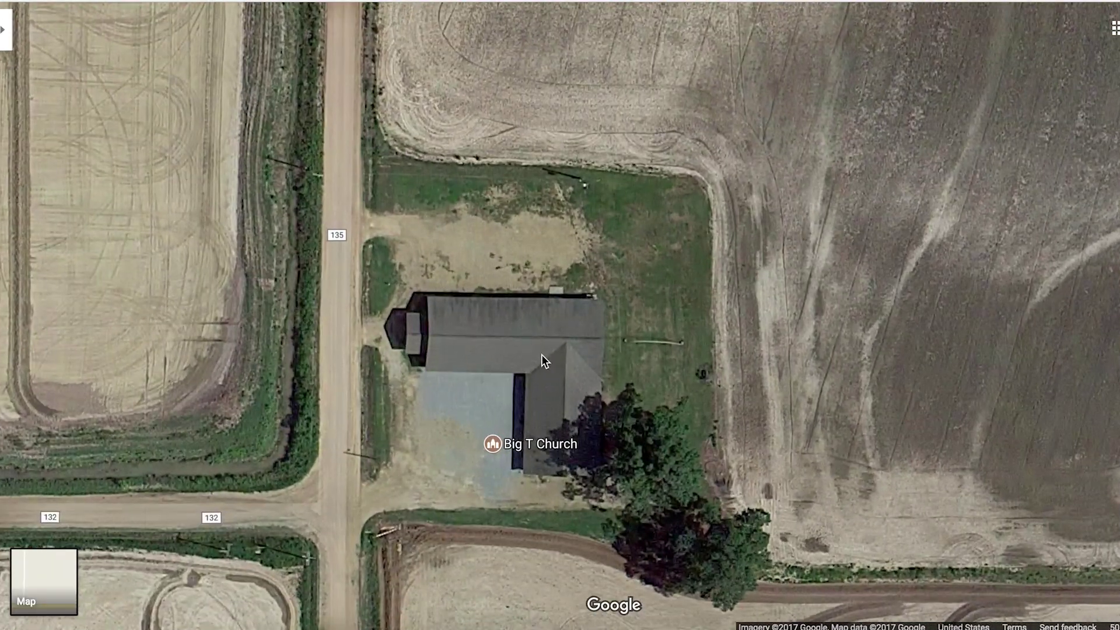
pyautogui.moveTo(541, 356); pyautogui.dragTo(580, 273)
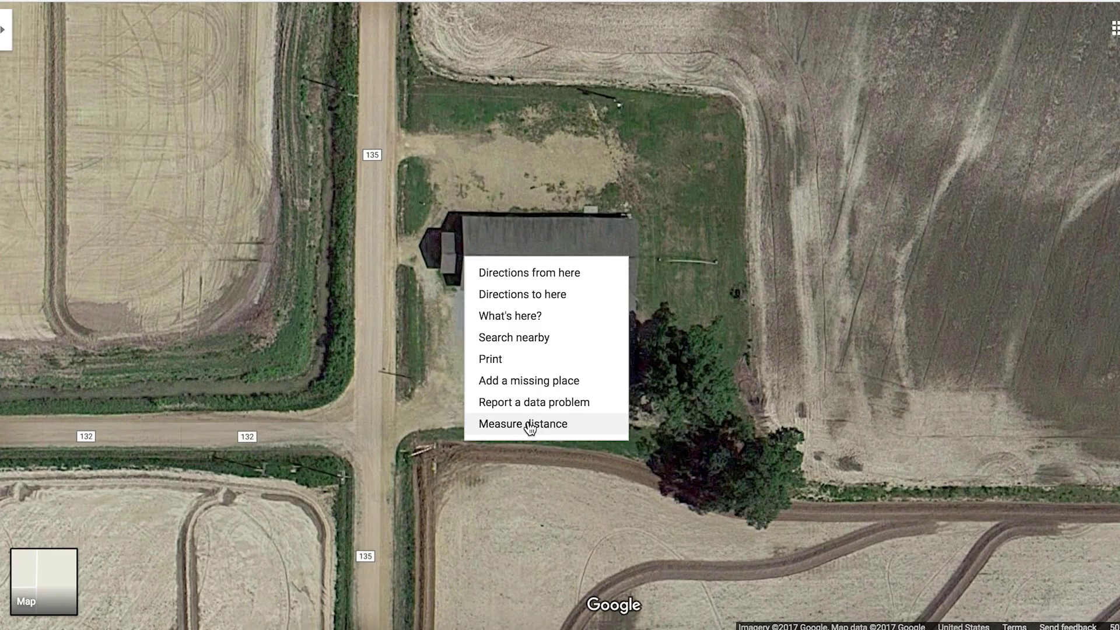
# Measure across Big T Church from its west end to its east edge, about 103.52 ft.
pyautogui.click(528, 422)
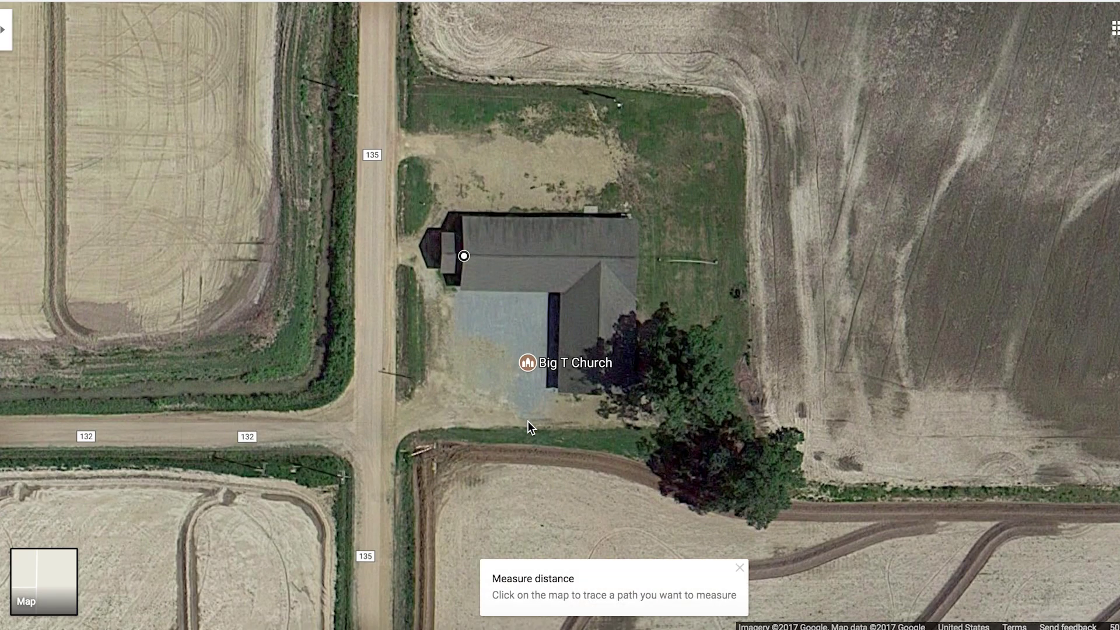
pyautogui.click(638, 259)
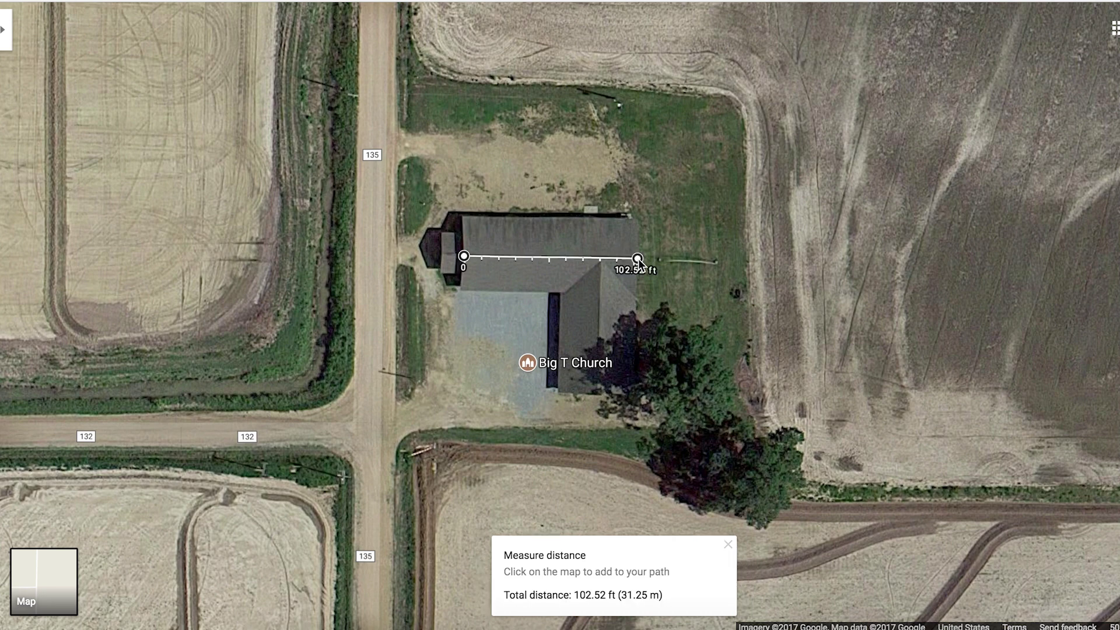
pyautogui.moveTo(640, 262); pyautogui.dragTo(641, 263)
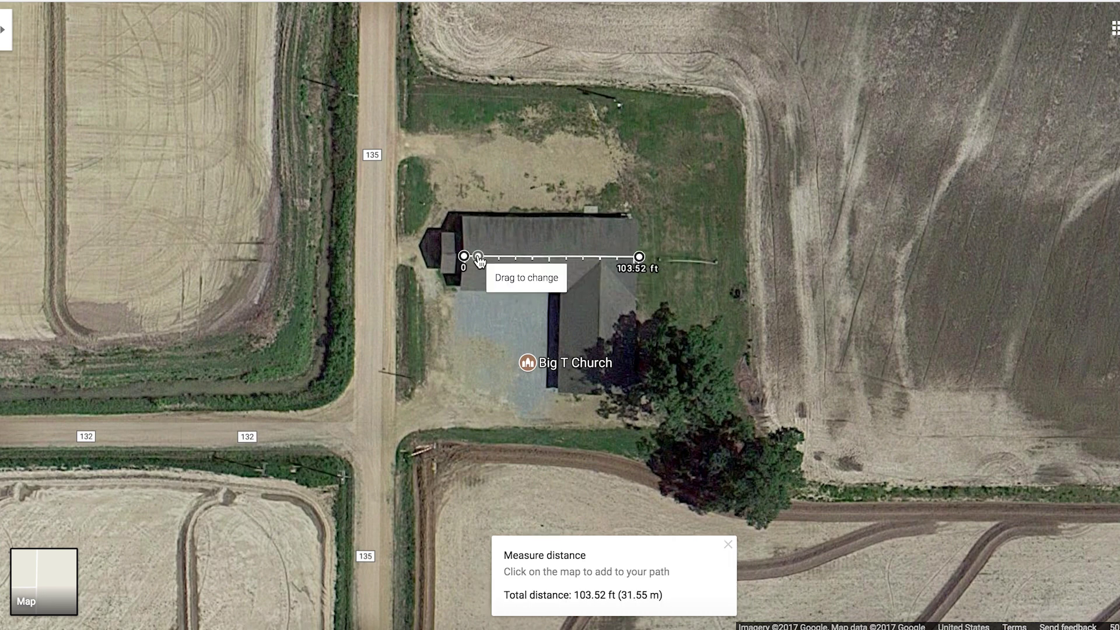
pyautogui.moveTo(465, 259); pyautogui.dragTo(465, 264)
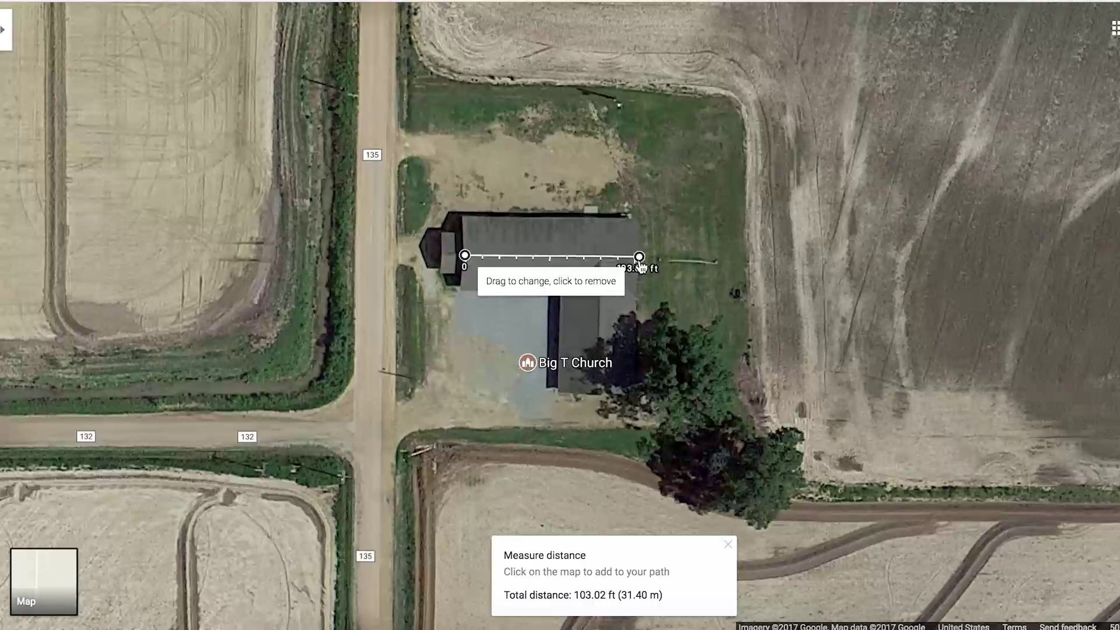
# Move the line's endpoints to span the church roof at 46.34 ft (14.12 m).
pyautogui.moveTo(640, 258); pyautogui.dragTo(576, 221)
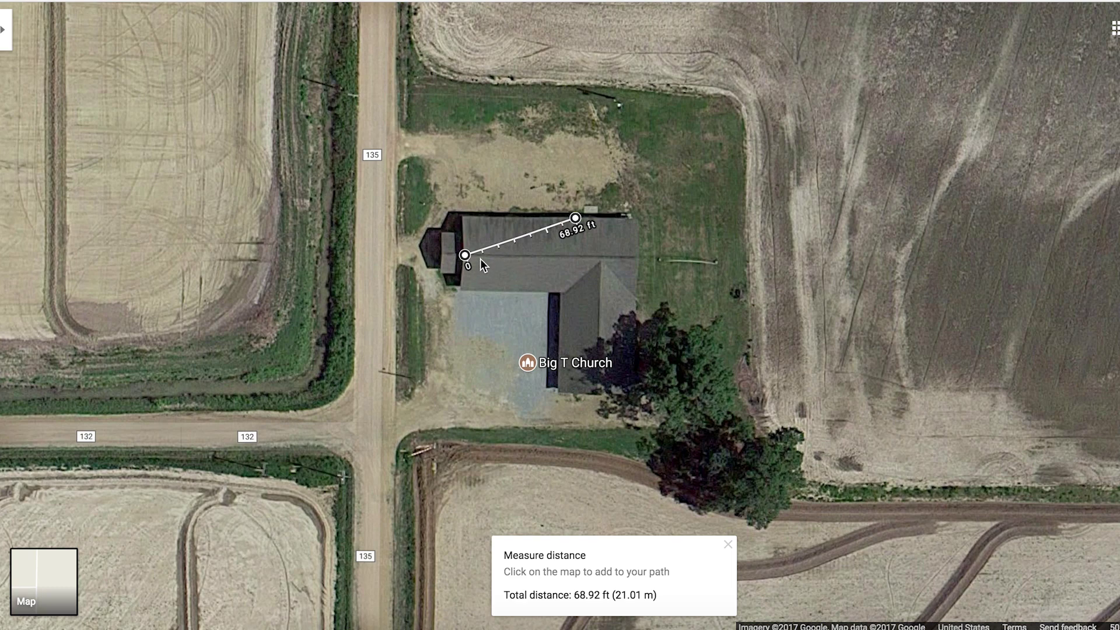
pyautogui.moveTo(464, 254); pyautogui.dragTo(559, 295)
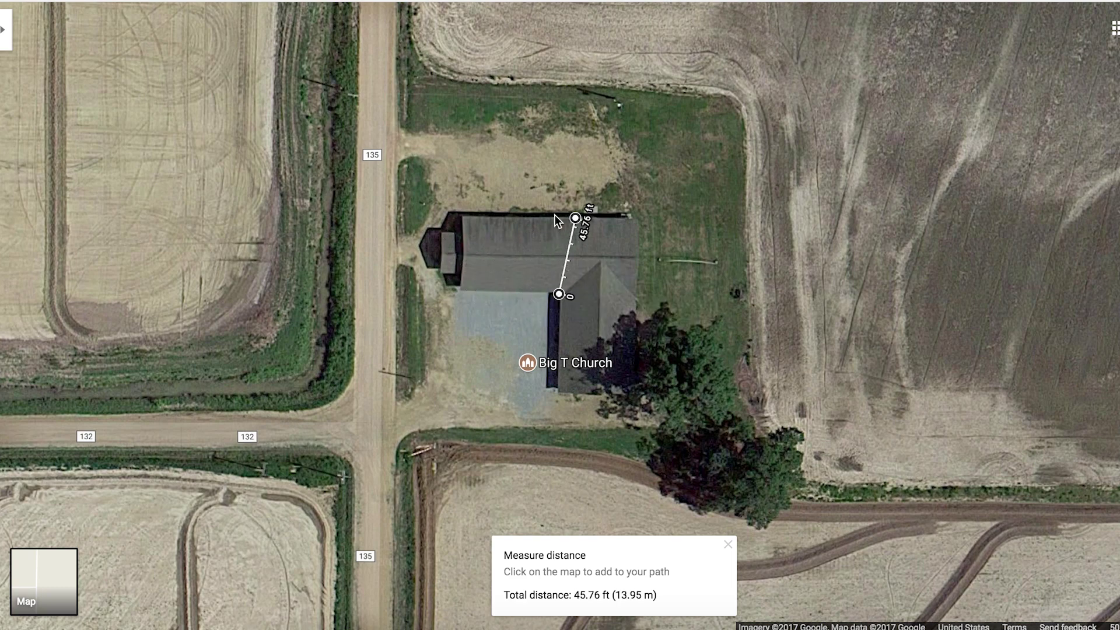
pyautogui.moveTo(575, 219); pyautogui.dragTo(551, 217)
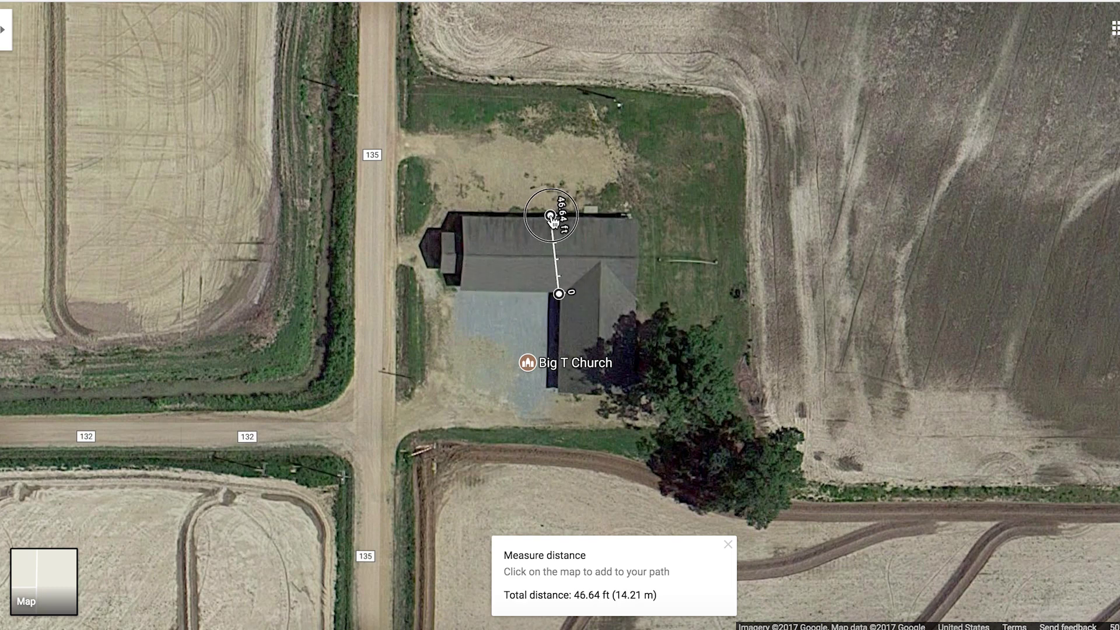
pyautogui.moveTo(559, 294); pyautogui.dragTo(552, 299)
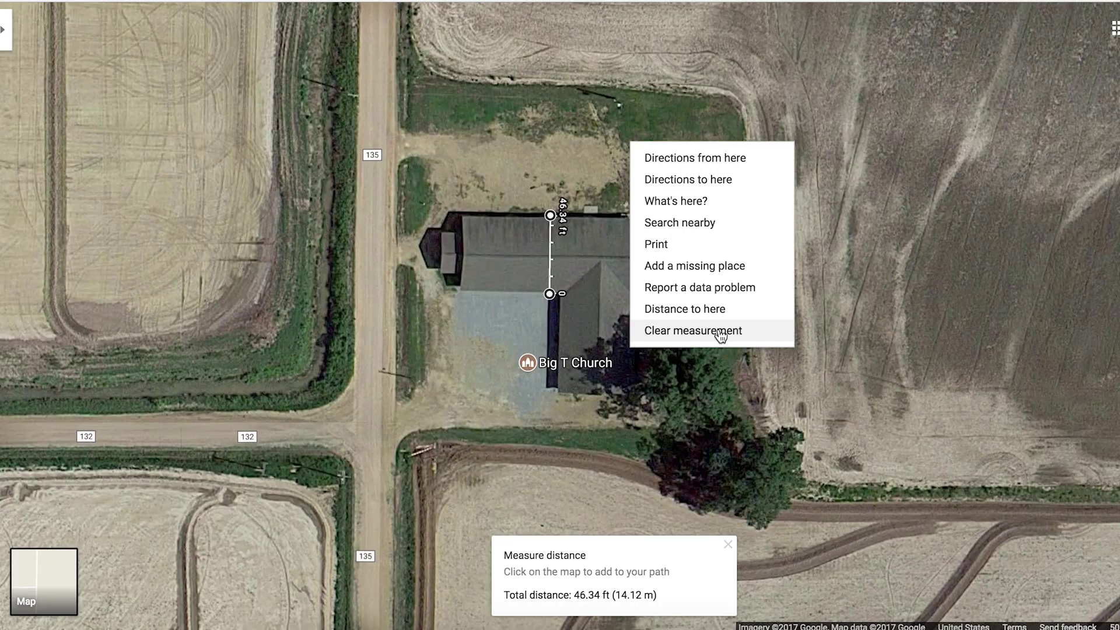
# Clear the roof measurement and trace the churchyard's four corners as a closed measured area.
pyautogui.click(721, 336)
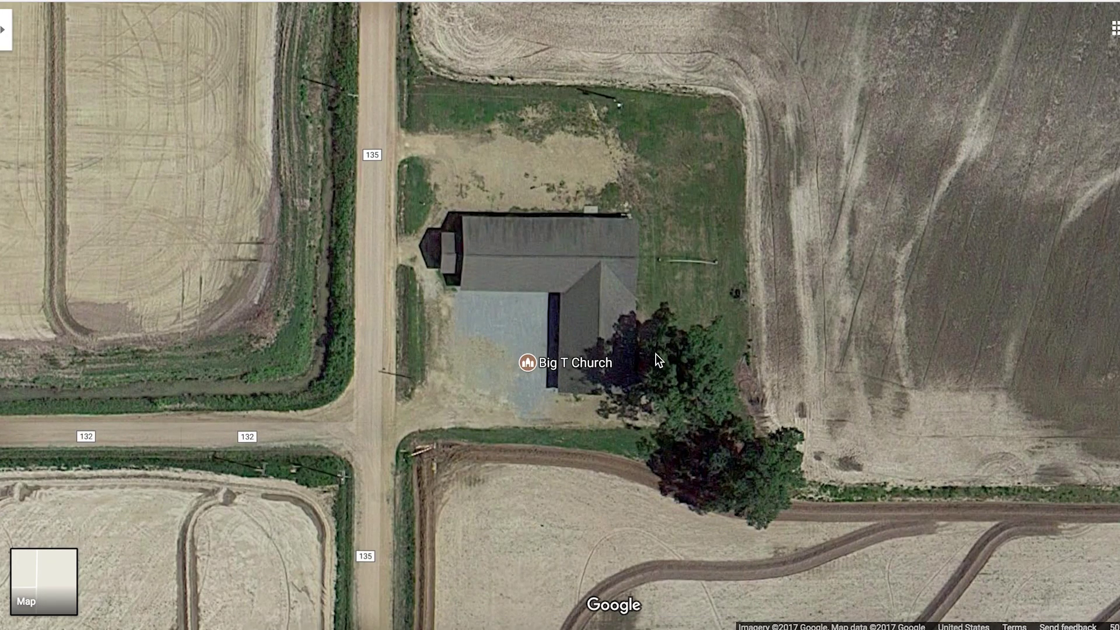
pyautogui.rightClick(402, 71)
pyautogui.click(456, 239)
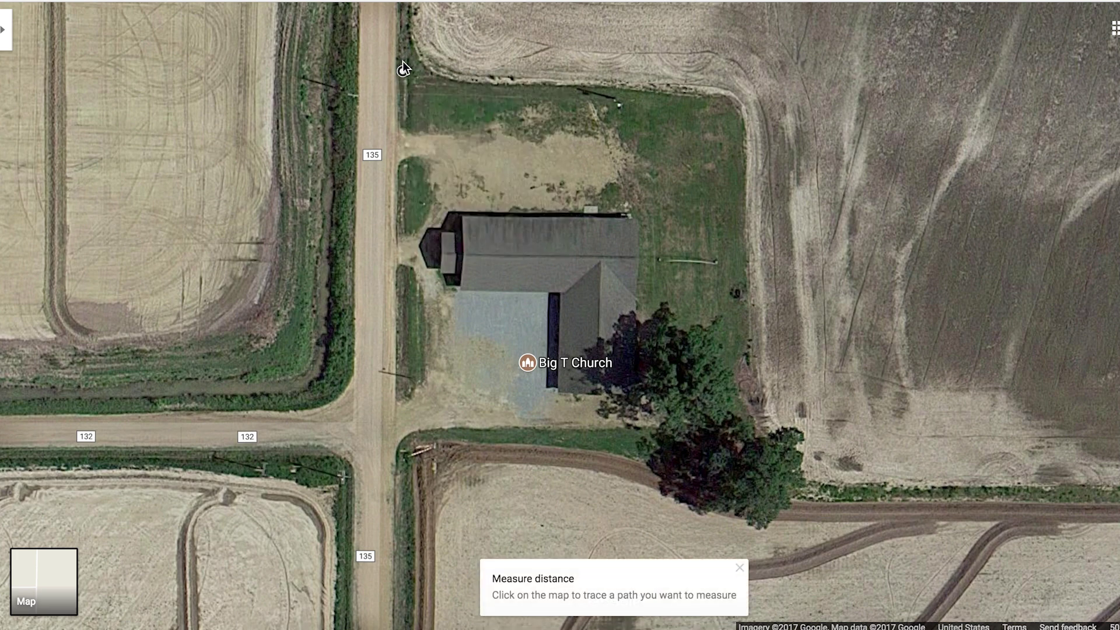
pyautogui.click(735, 95)
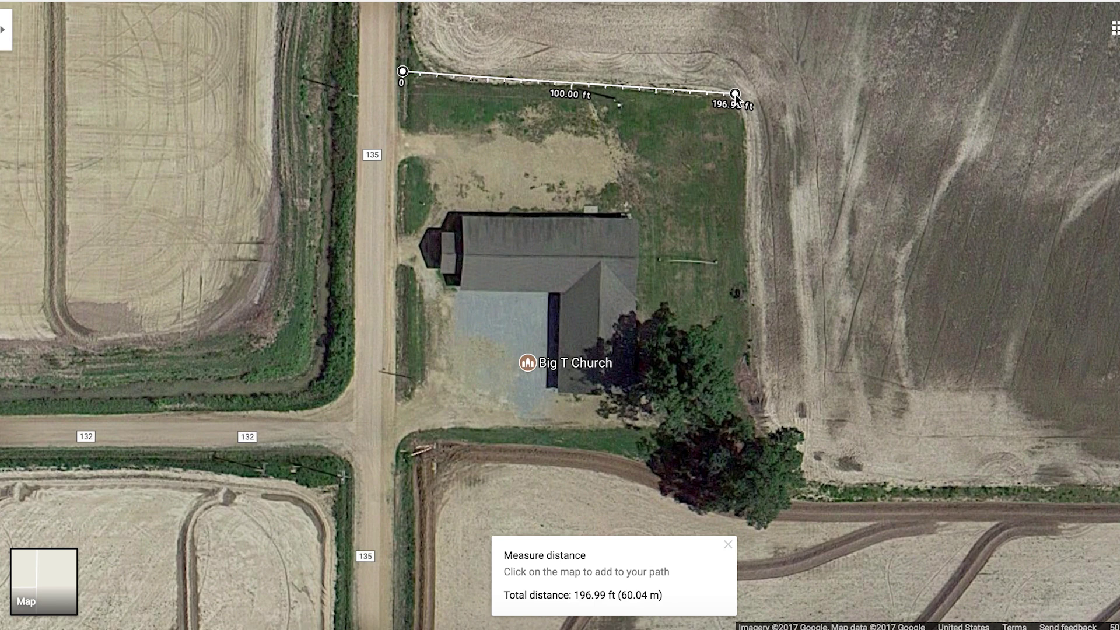
pyautogui.click(752, 448)
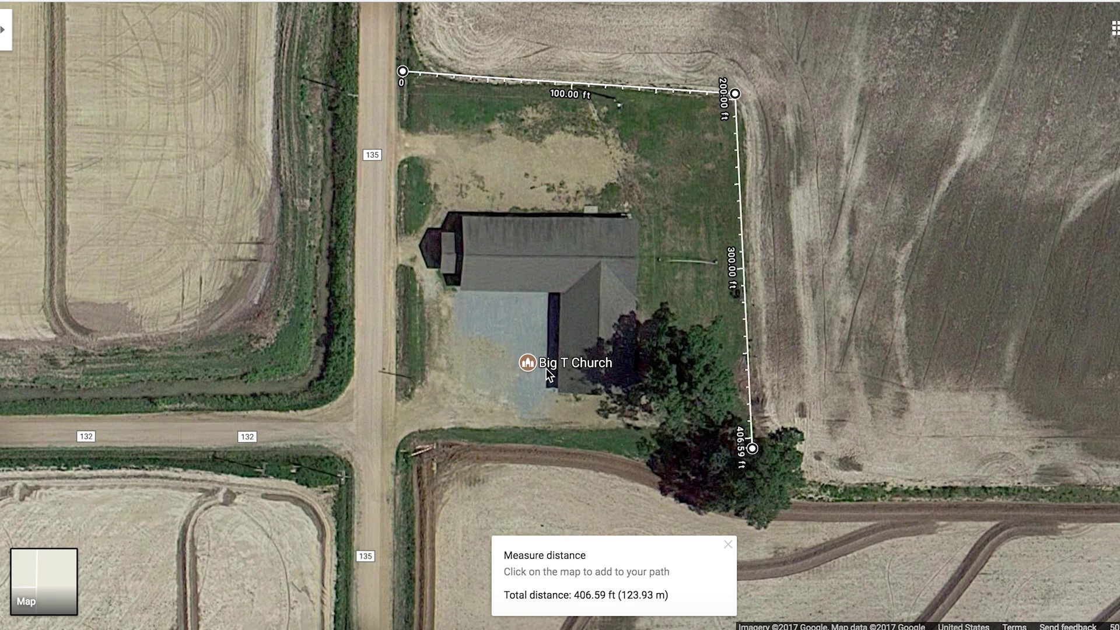
pyautogui.click(393, 435)
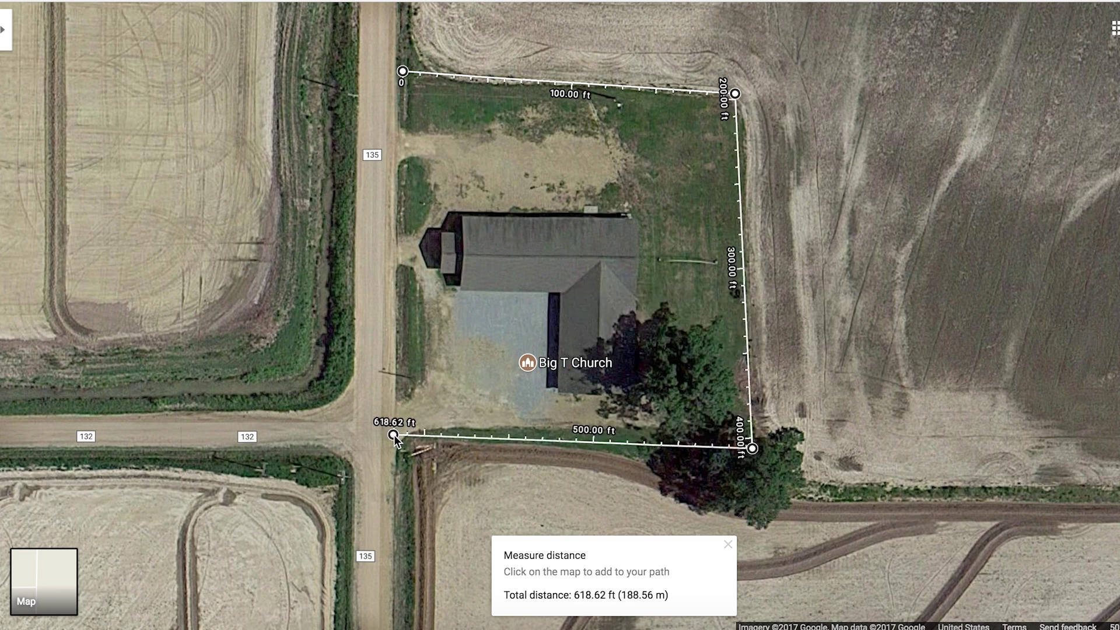
pyautogui.click(403, 71)
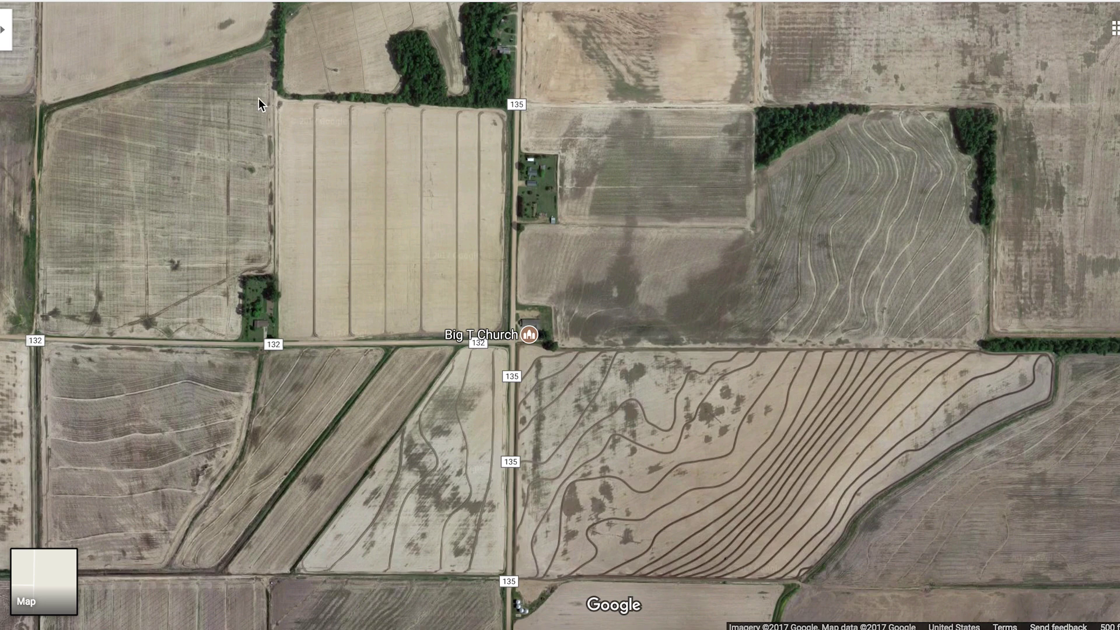
# Outline the field's four corners: 1,595,560.29 ft² (148,232.40 m²) area, 5,056.45 ft perimeter.
pyautogui.rightClick(276, 98)
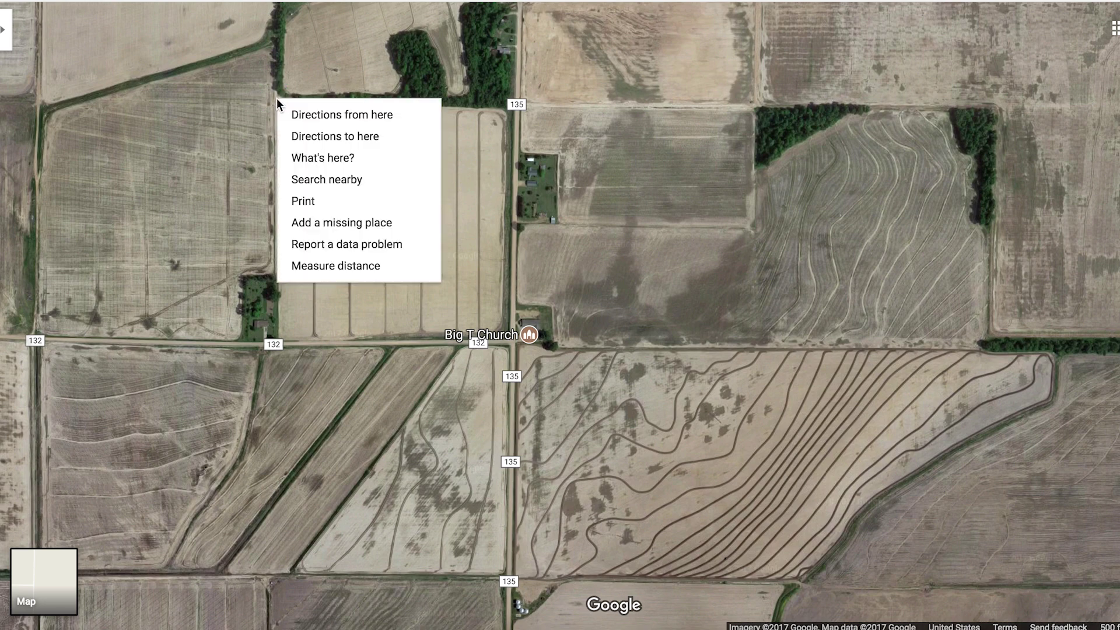
pyautogui.click(346, 267)
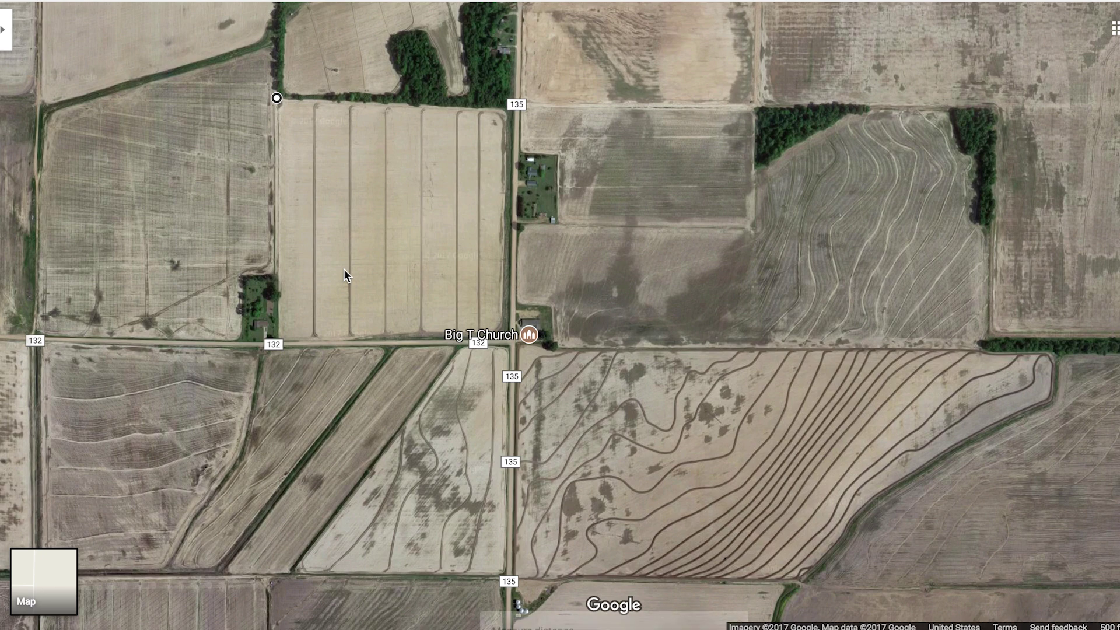
pyautogui.click(503, 112)
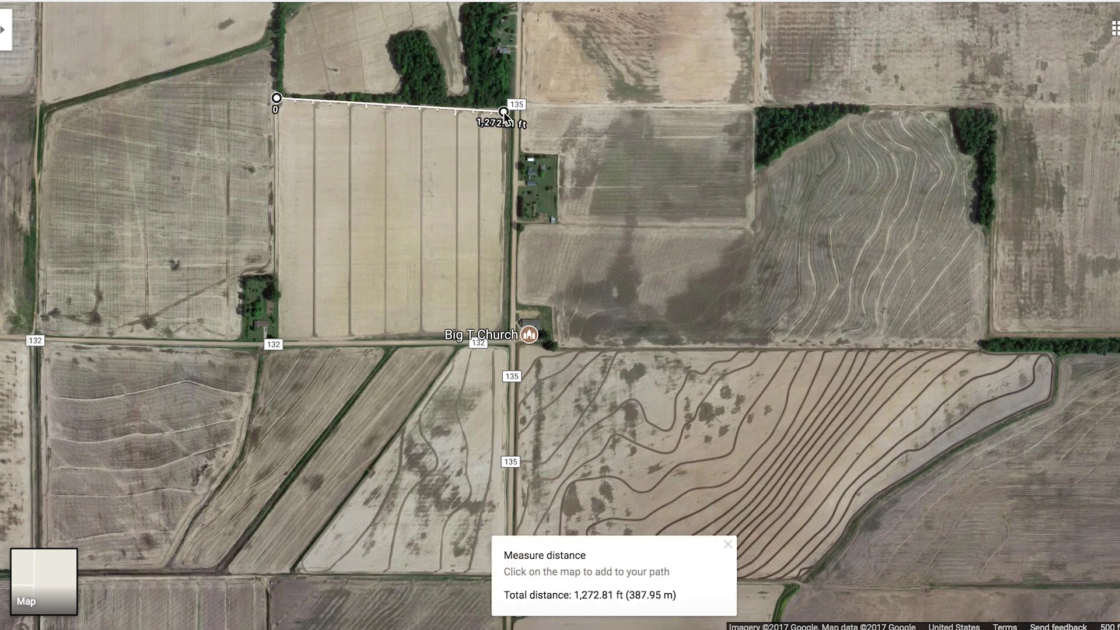
pyautogui.moveTo(502, 336)
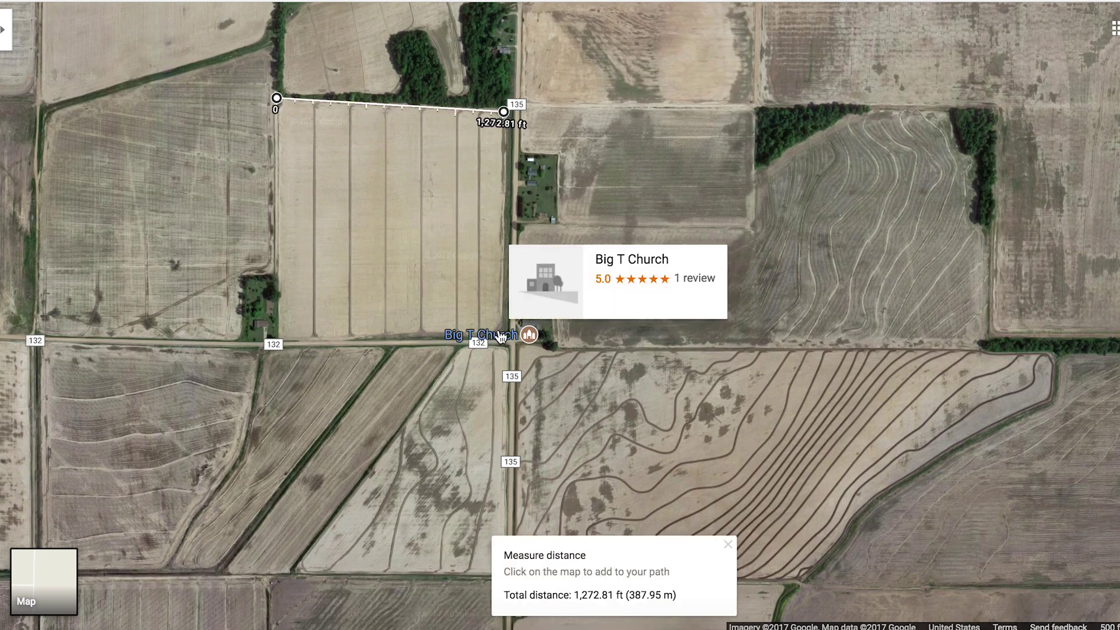
pyautogui.click(500, 328)
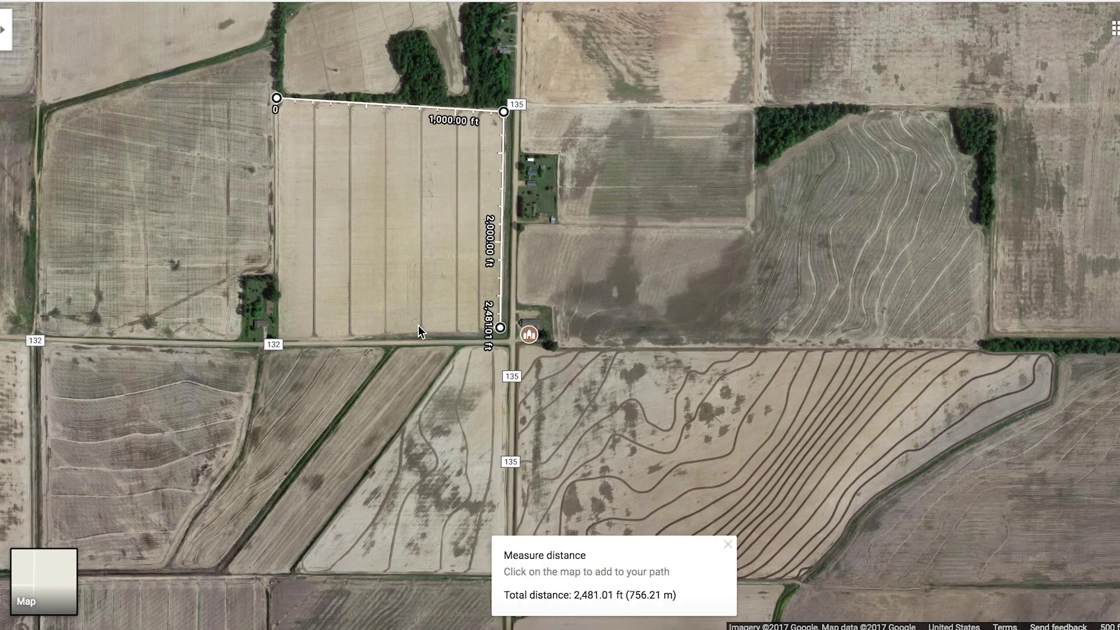
pyautogui.click(279, 337)
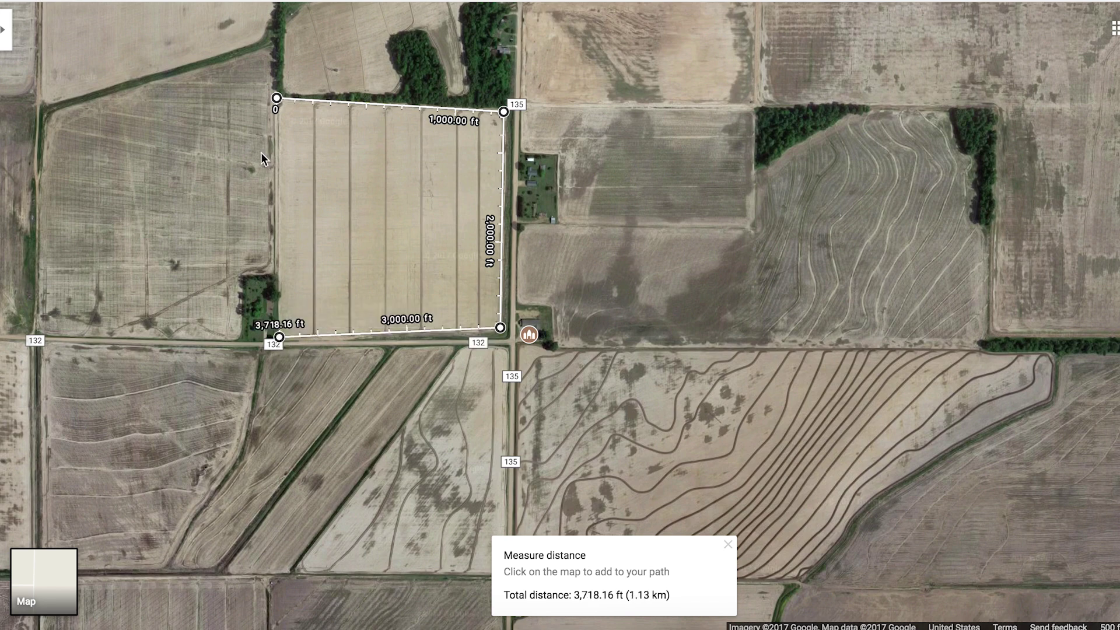
pyautogui.click(277, 99)
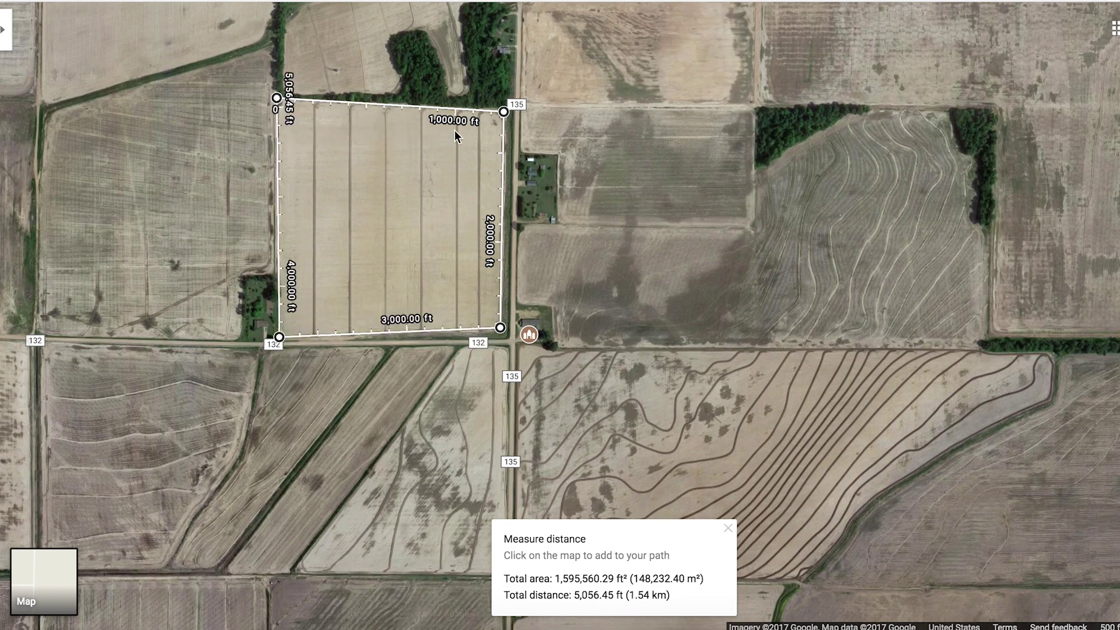